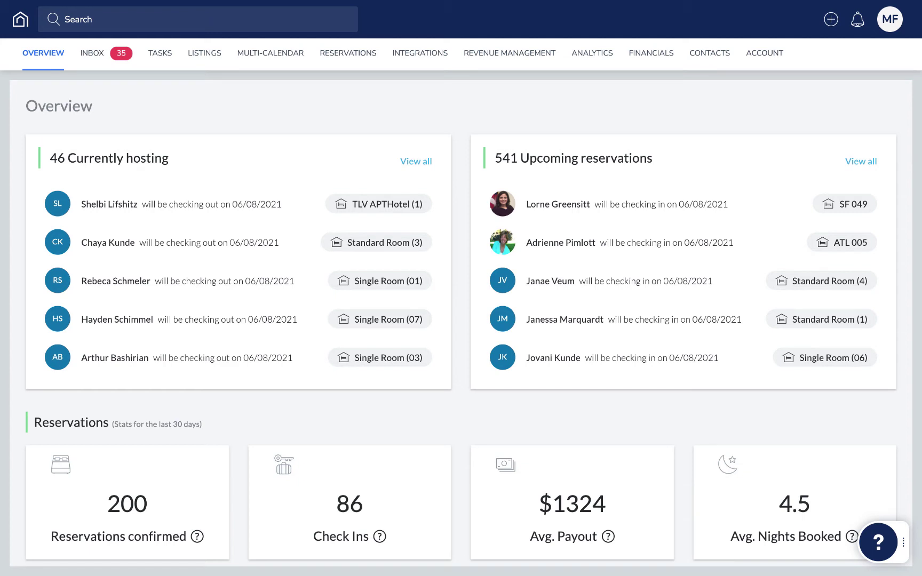
# Open the Booking.com distribution channel and start publishing a listing to it
pyautogui.moveTo(392, 69)
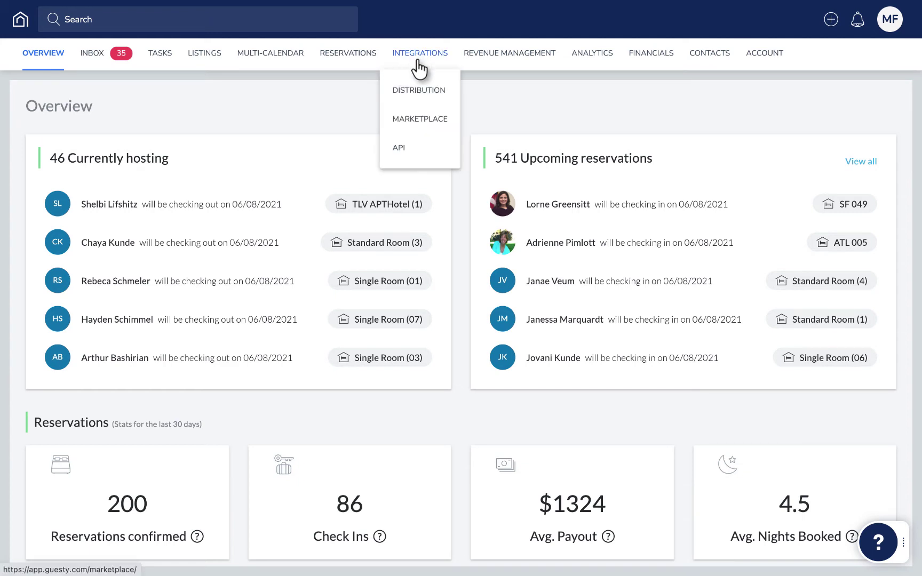
pyautogui.click(418, 93)
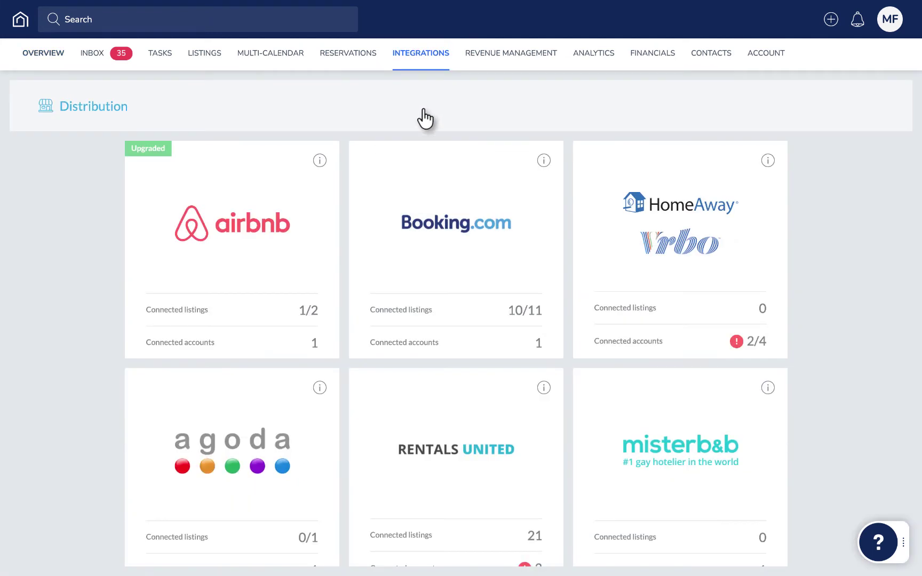
pyautogui.click(442, 176)
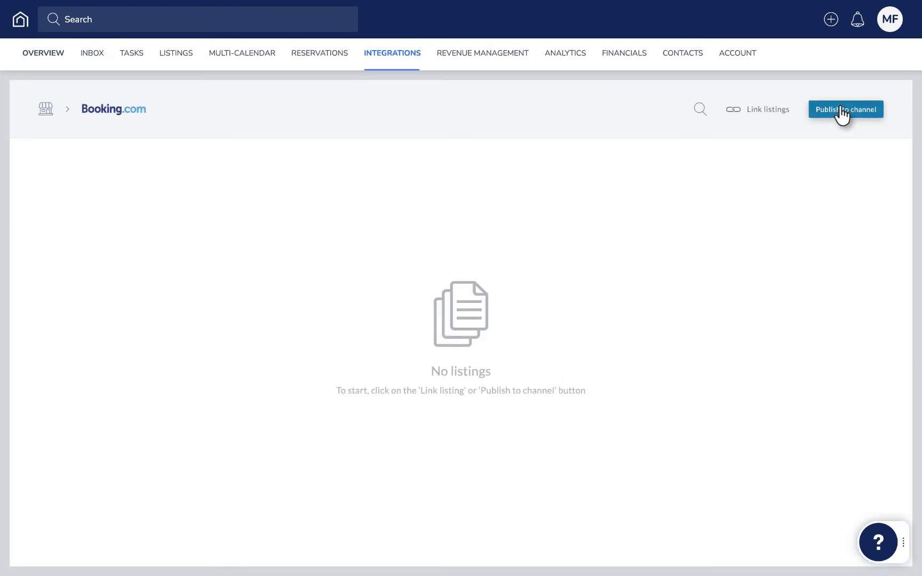
pyautogui.click(842, 114)
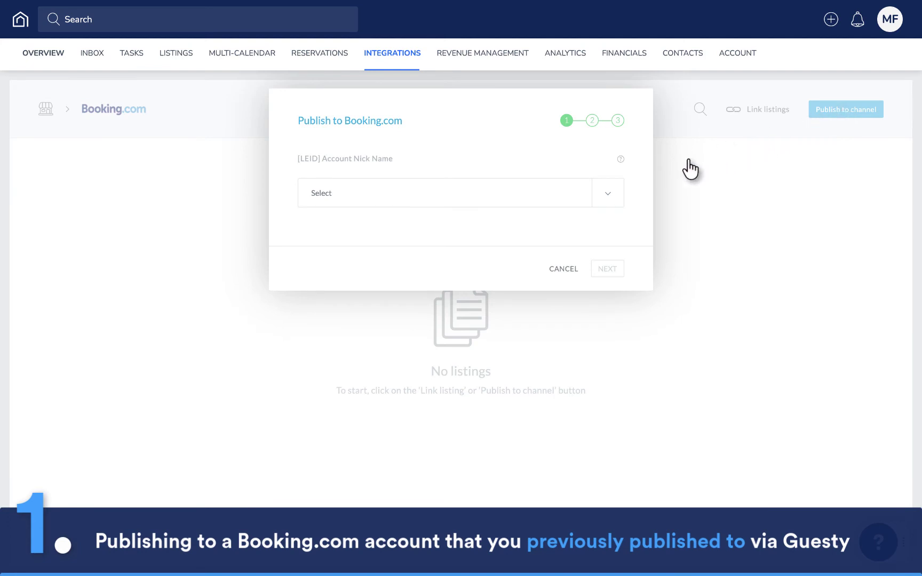
# Choose the Guestays account and open the listing search field
pyautogui.click(601, 199)
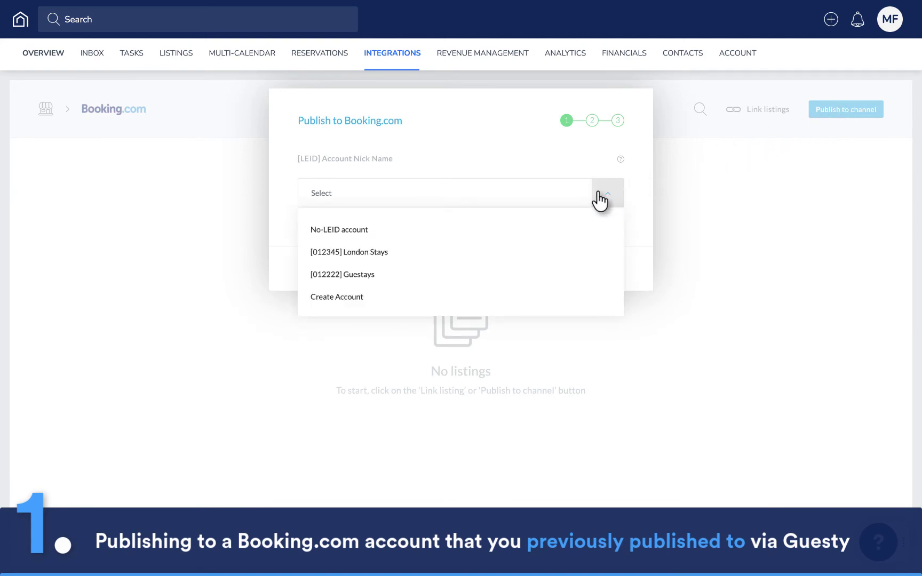
pyautogui.click(375, 275)
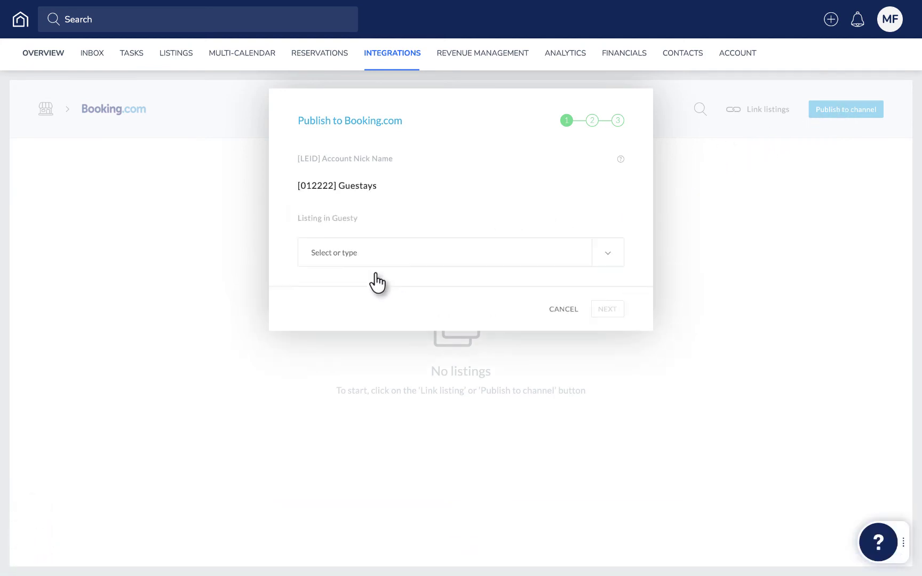
pyautogui.click(607, 256)
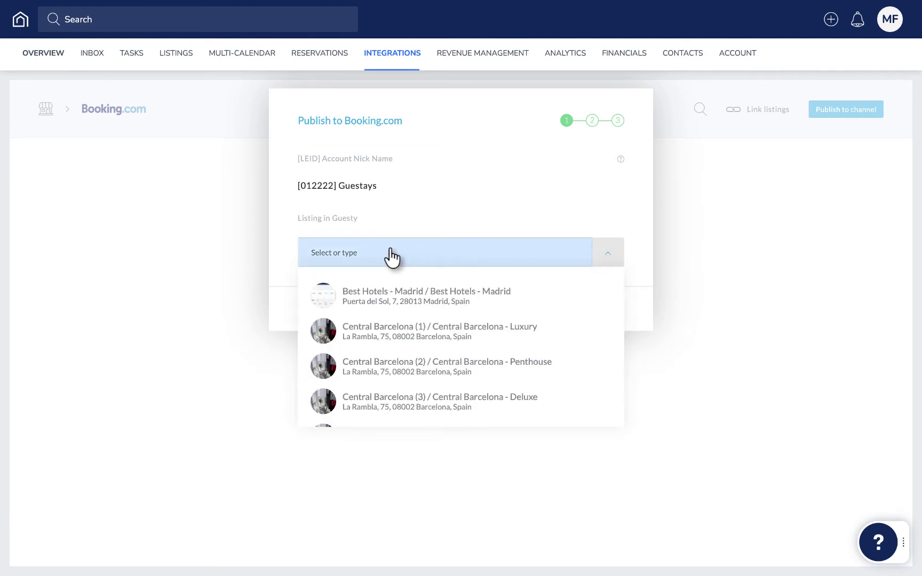
pyautogui.click(374, 258)
# Search 'Paris', select the Paris Penthouse listing and continue to its details
pyautogui.write('Paris')
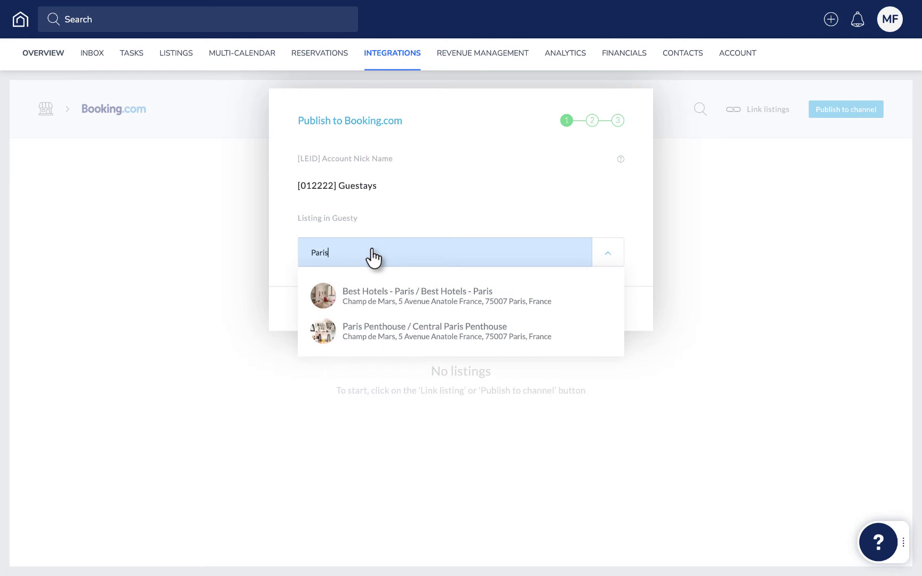
pyautogui.click(419, 333)
pyautogui.click(598, 311)
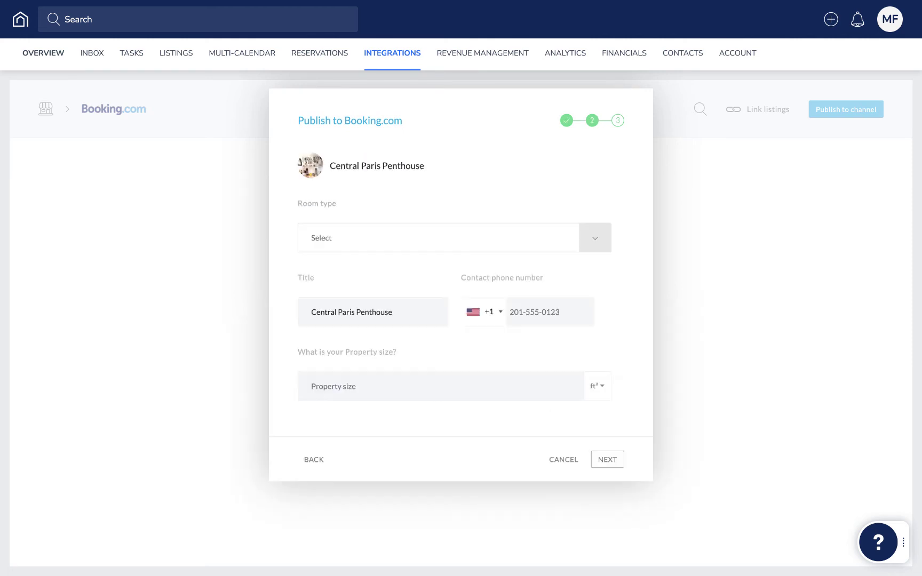
# Set room type Triple, title 'Beautiful Central Paris Penthouse!', contact phone, and 1000 ft² size
pyautogui.click(454, 237)
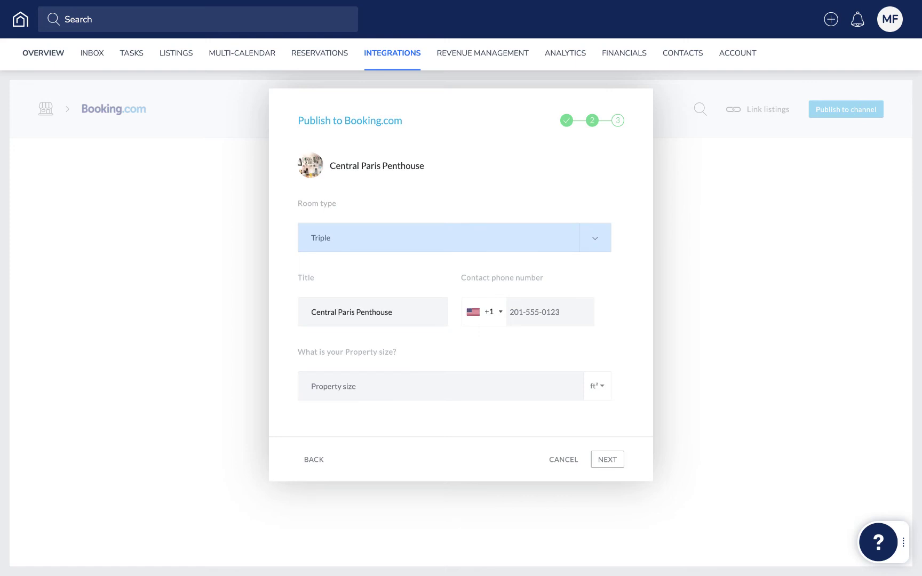
pyautogui.click(372, 312)
pyautogui.write('Beautiful Central Paris Penthouse!')
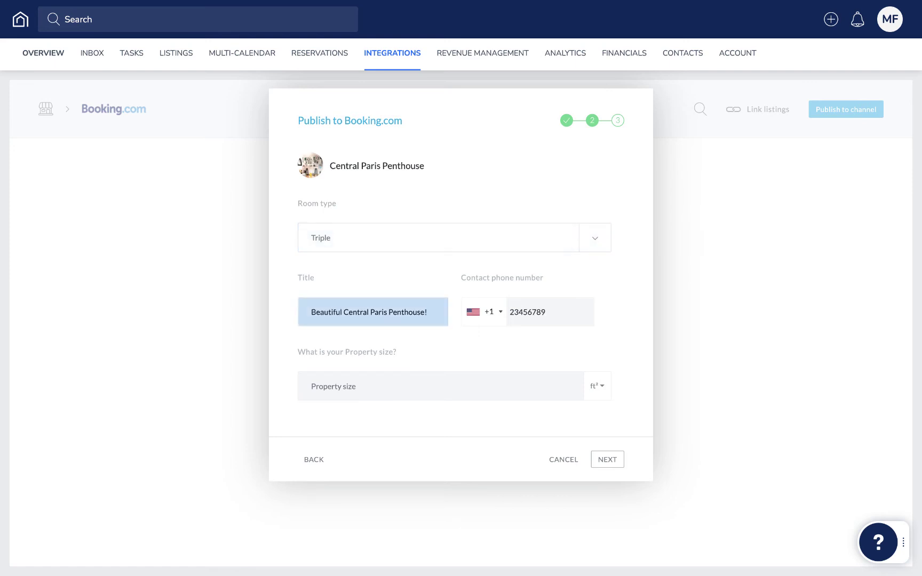
pyautogui.click(550, 312)
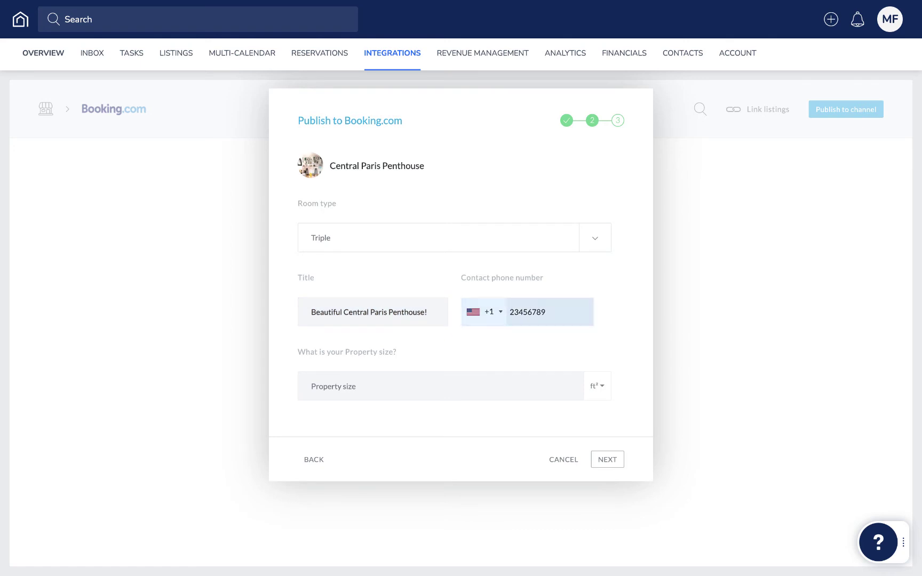
pyautogui.click(440, 385)
pyautogui.write('1000')
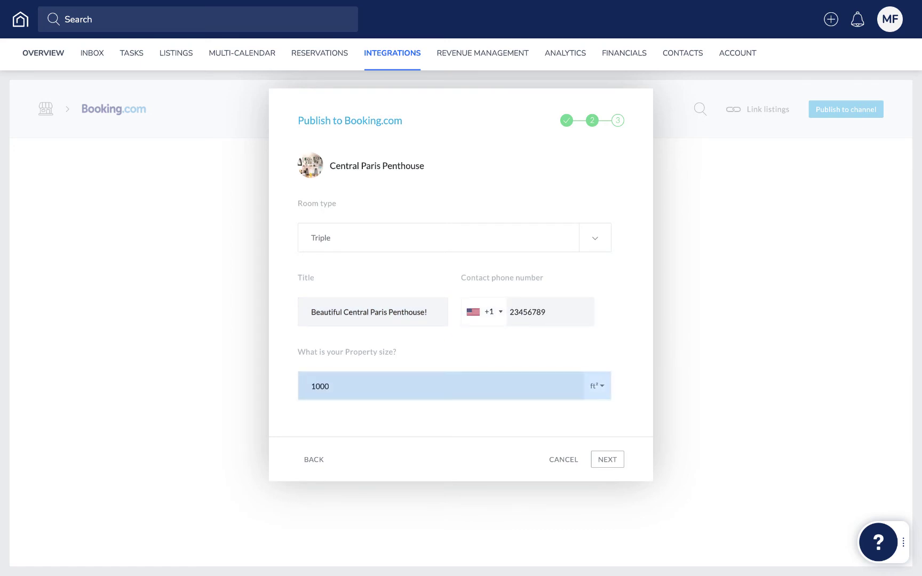
# On the policies step, leave the child charge at 0 for 2 children aged 1–12
pyautogui.click(619, 462)
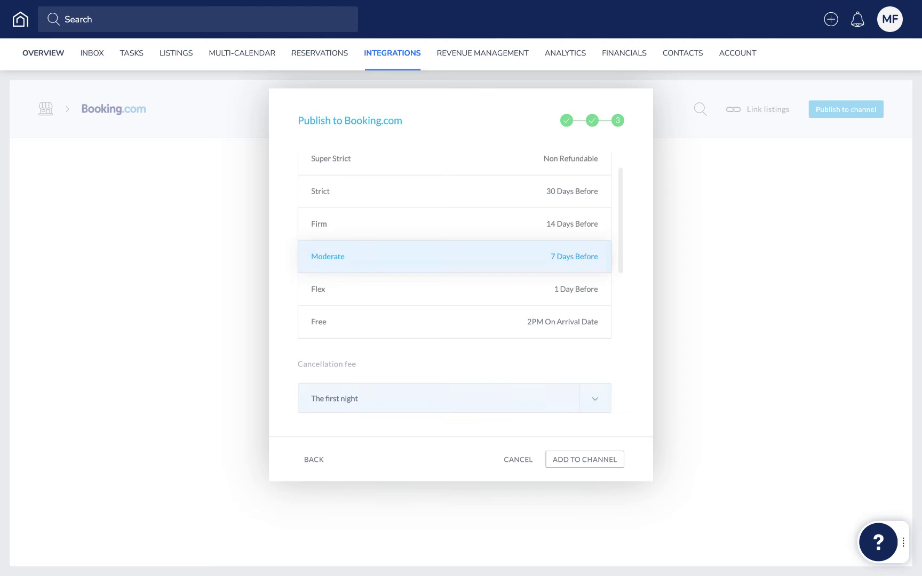
pyautogui.scroll(-5, 454, 267)
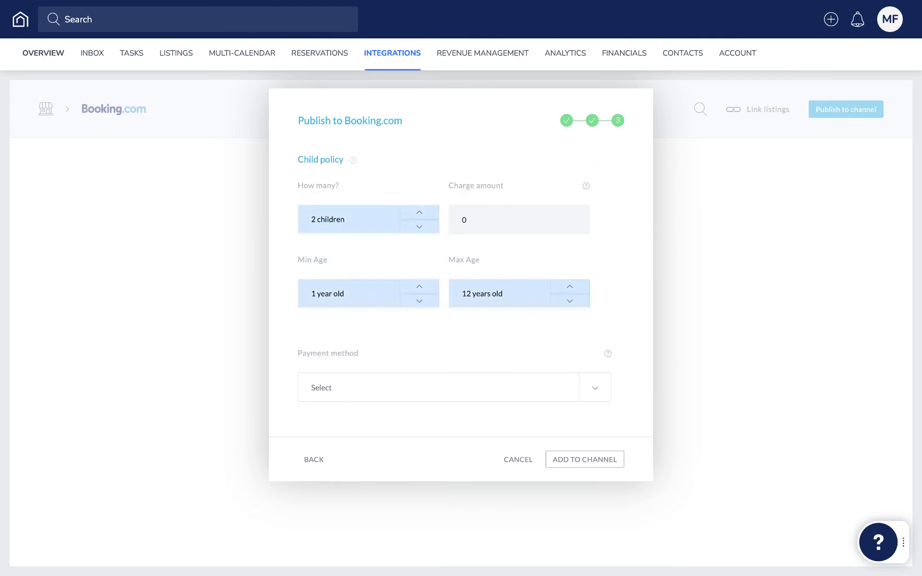
pyautogui.click(463, 220)
pyautogui.write('1')
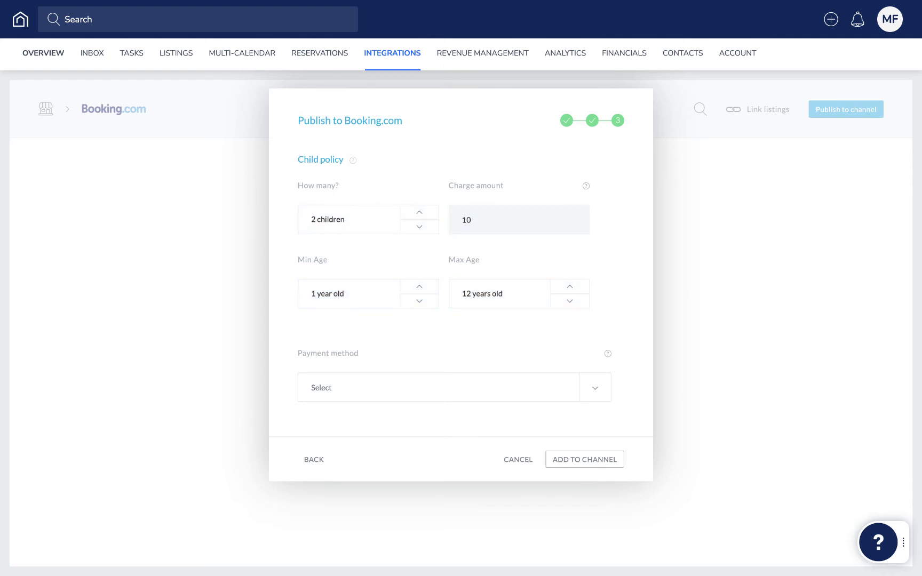
pyautogui.click(463, 219)
pyautogui.press('BackSpace')
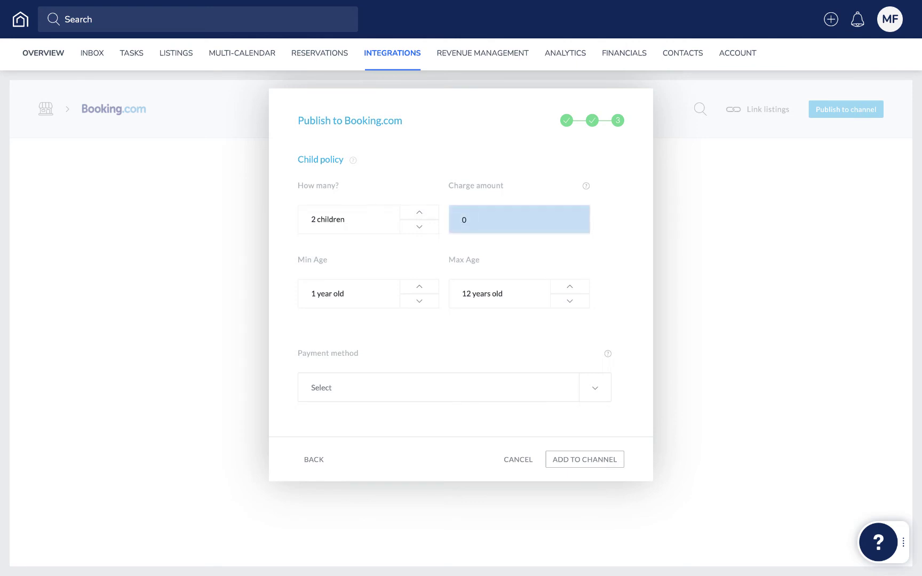
# Choose 'Process payment through Guesty payment processor' as the payment method
pyautogui.press('Tab')
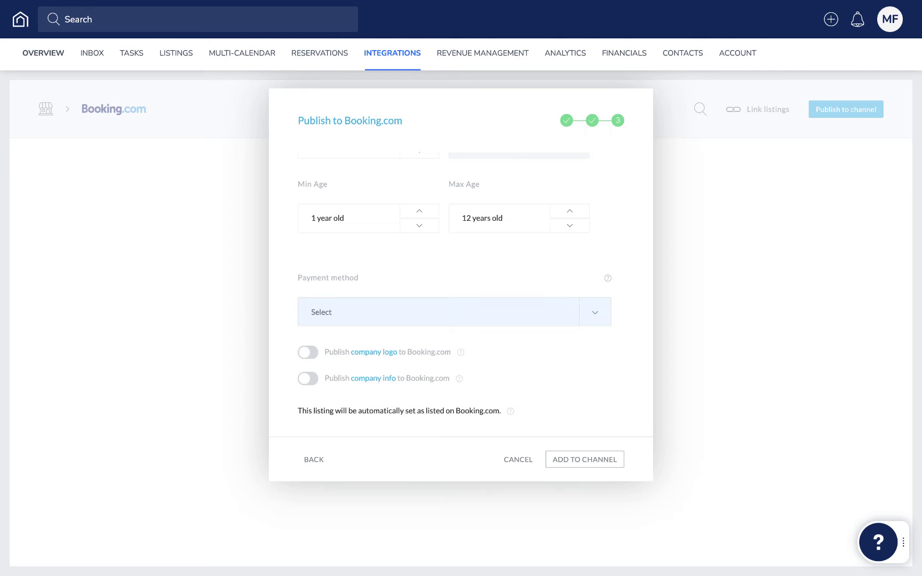
pyautogui.press('Down')
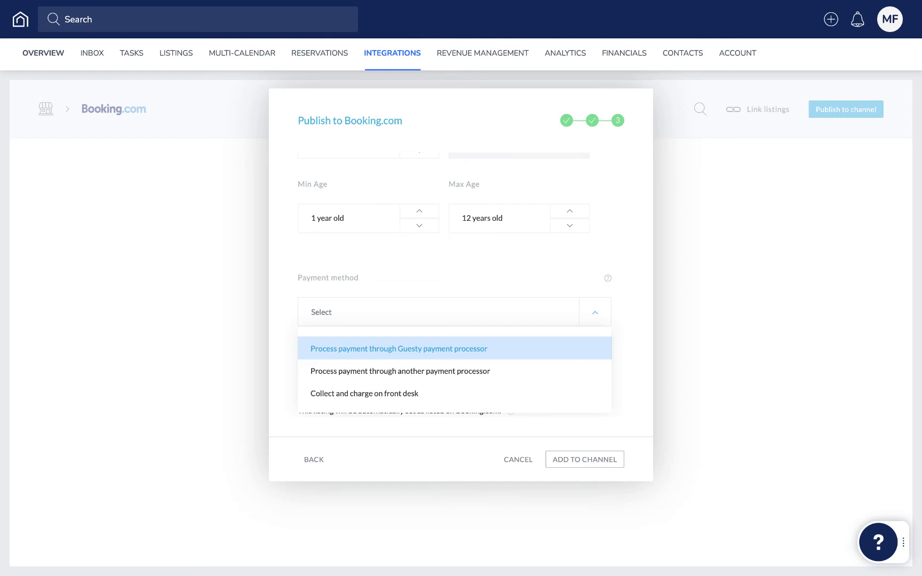
pyautogui.press('Down')
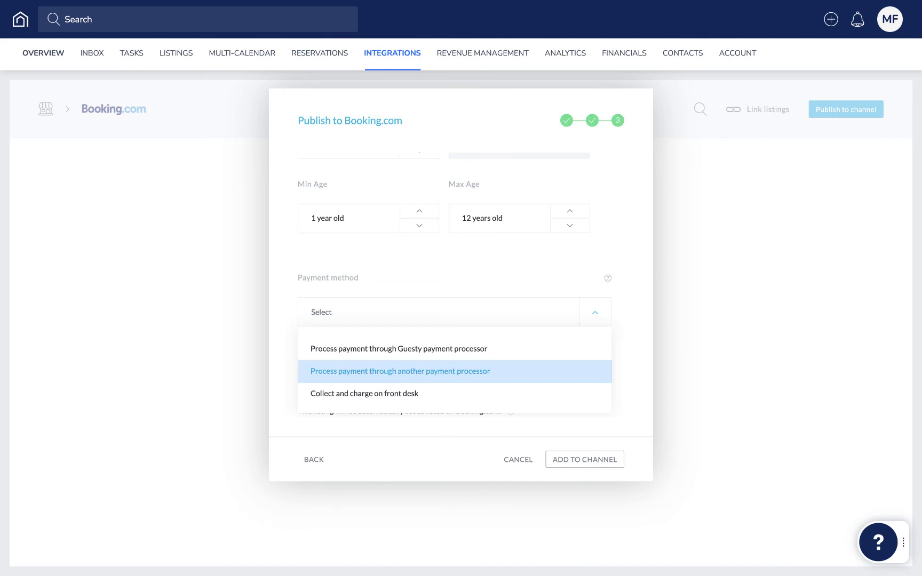
pyautogui.press('Down')
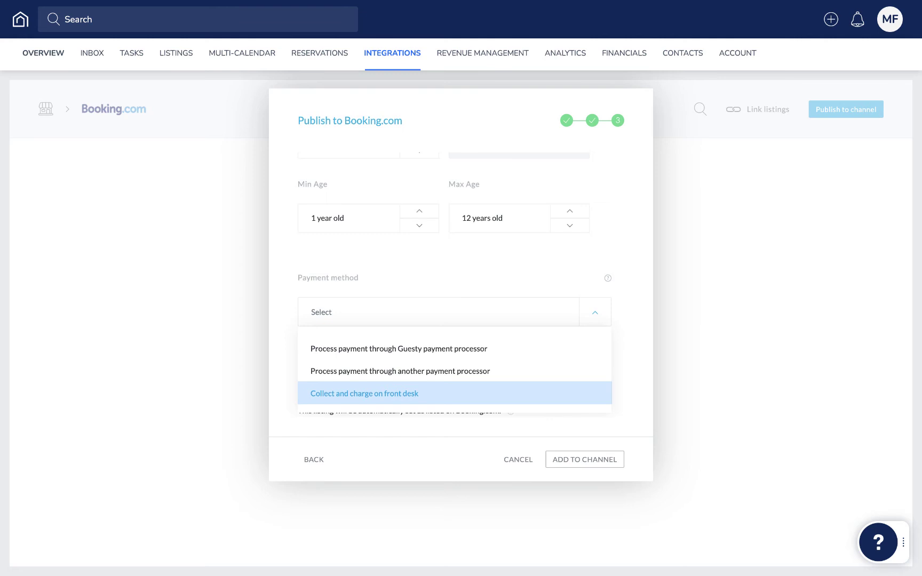
pyautogui.click(398, 348)
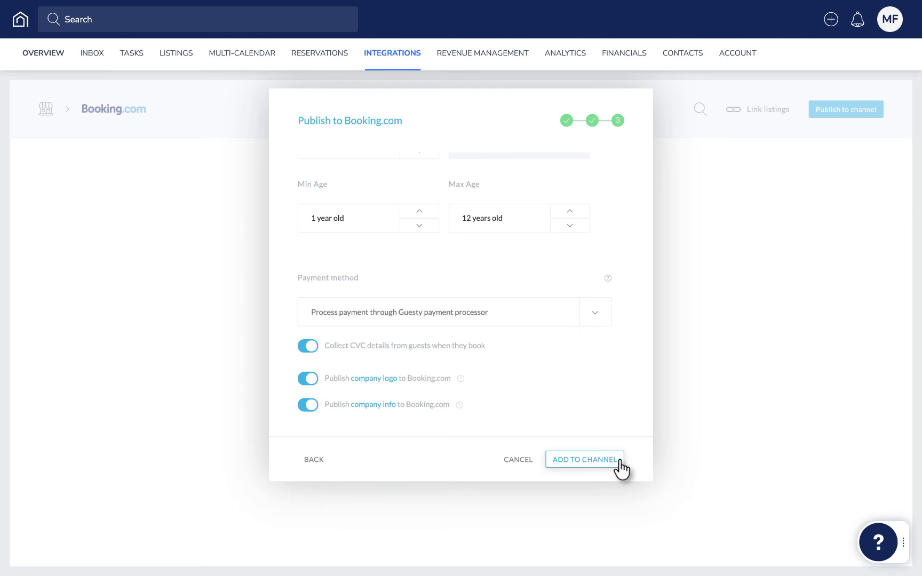
# Add the Paris Penthouse to the Booking.com channel, where it shows as Pending
pyautogui.click(619, 459)
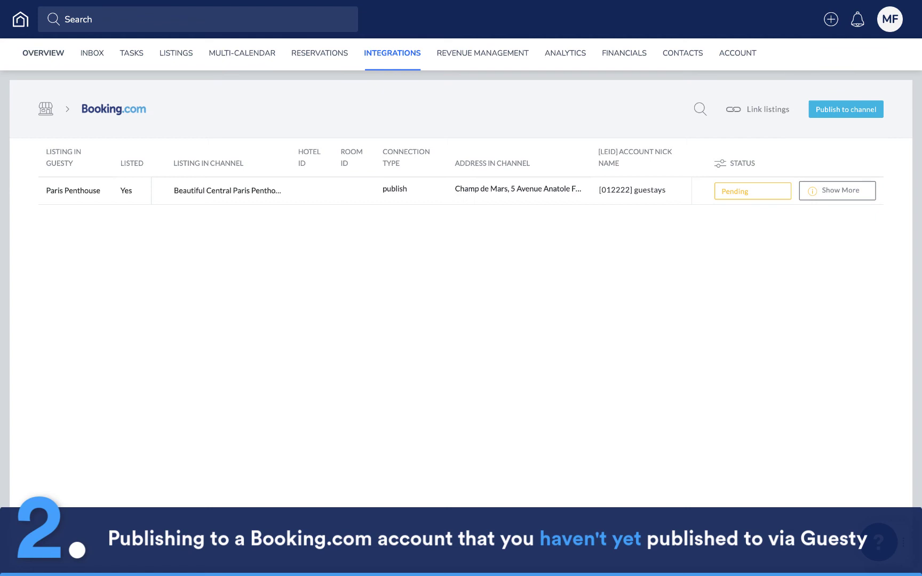
# Start creating a new Booking.com account, confirming a legal entity ID exists
pyautogui.click(842, 113)
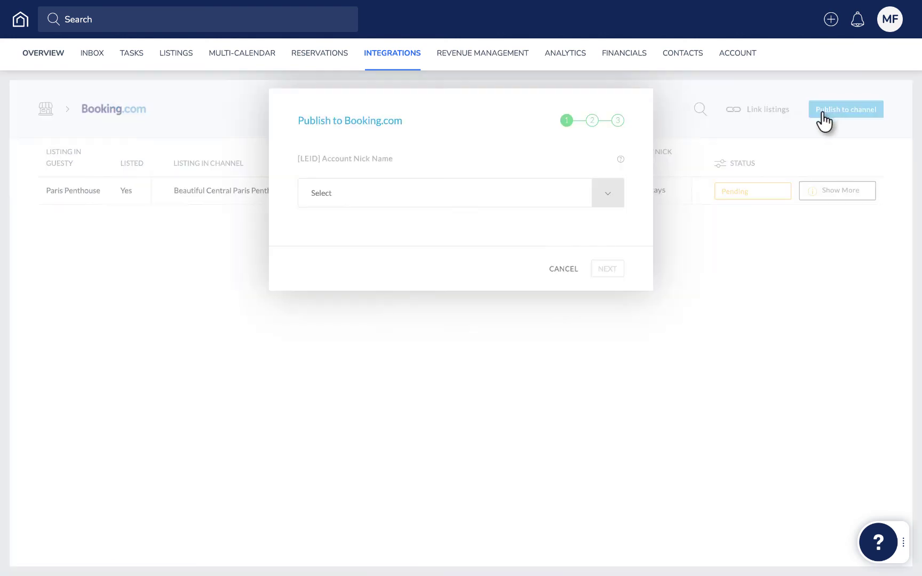
pyautogui.click(608, 194)
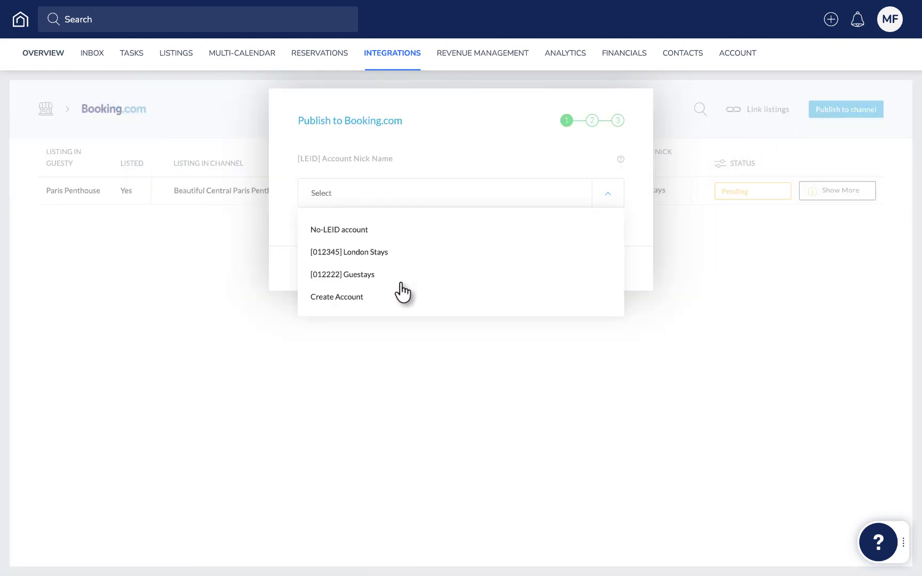
pyautogui.click(372, 297)
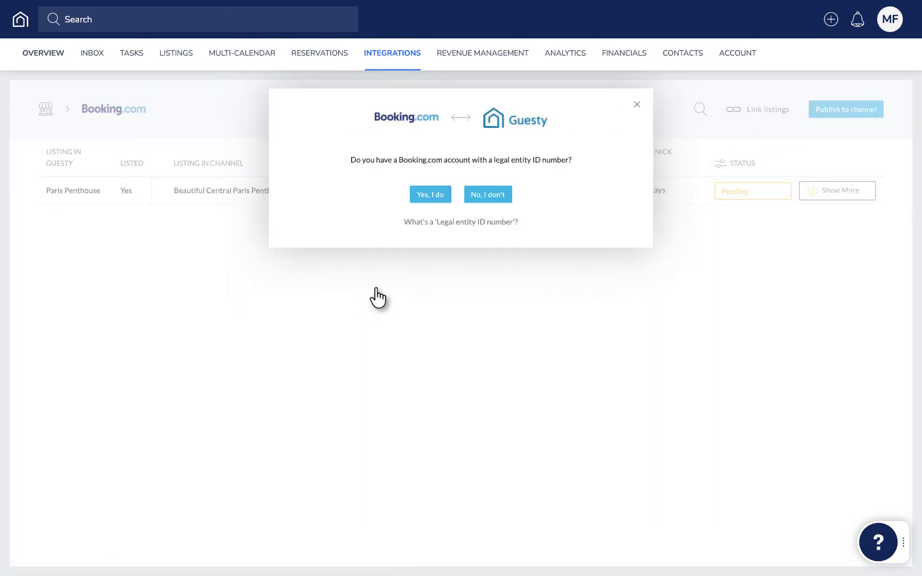
pyautogui.click(431, 195)
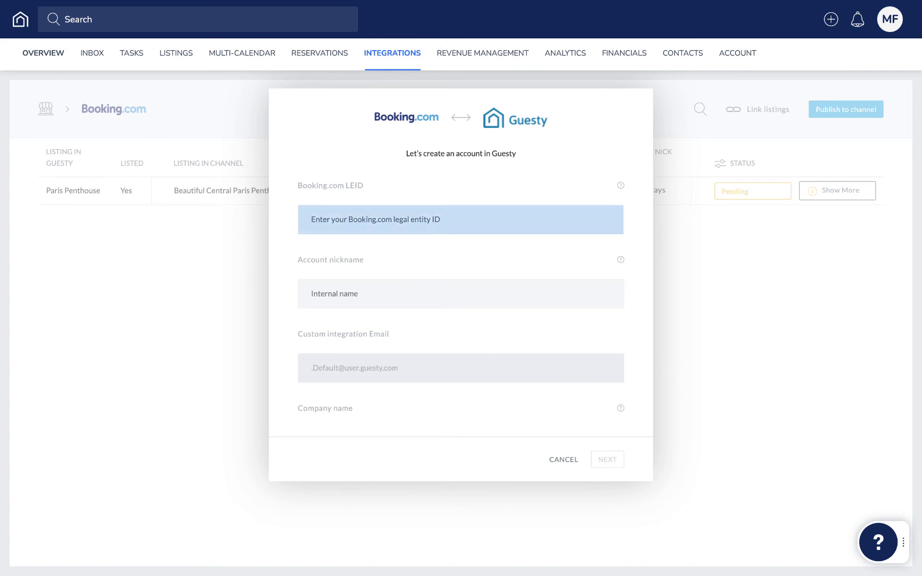
# Enter the legal entity ID, nickname London Stays, company name and a forwarding email, then submit
pyautogui.write('123254')
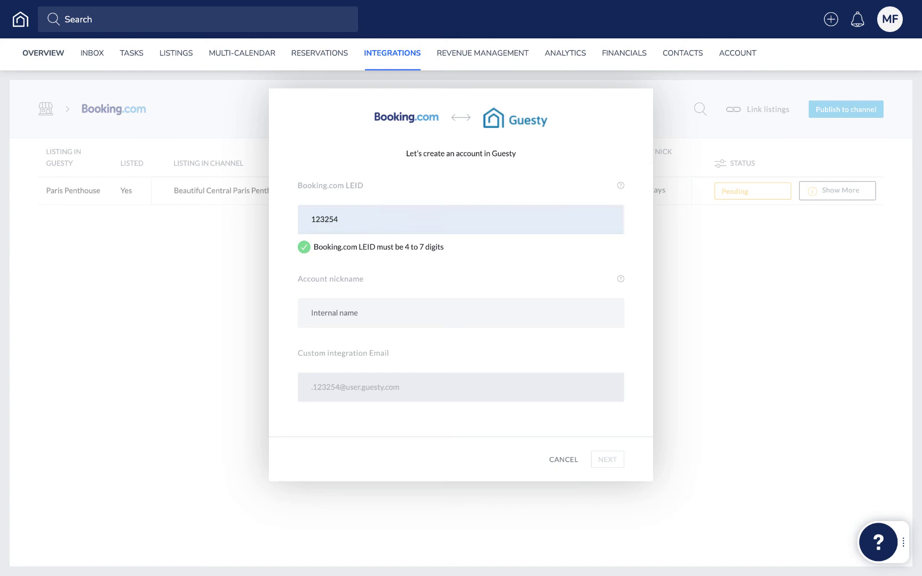
pyautogui.press('Tab')
pyautogui.write('London Stays')
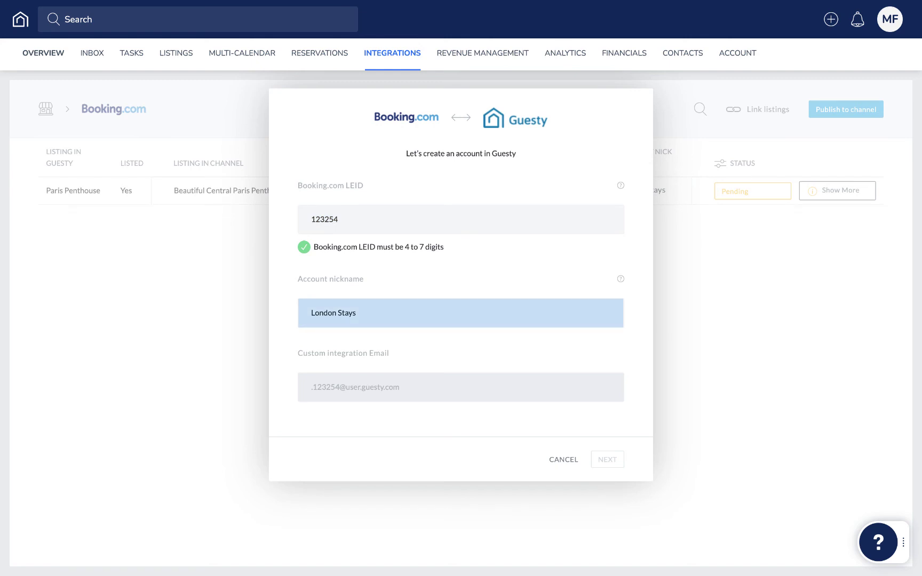
pyautogui.press('Tab')
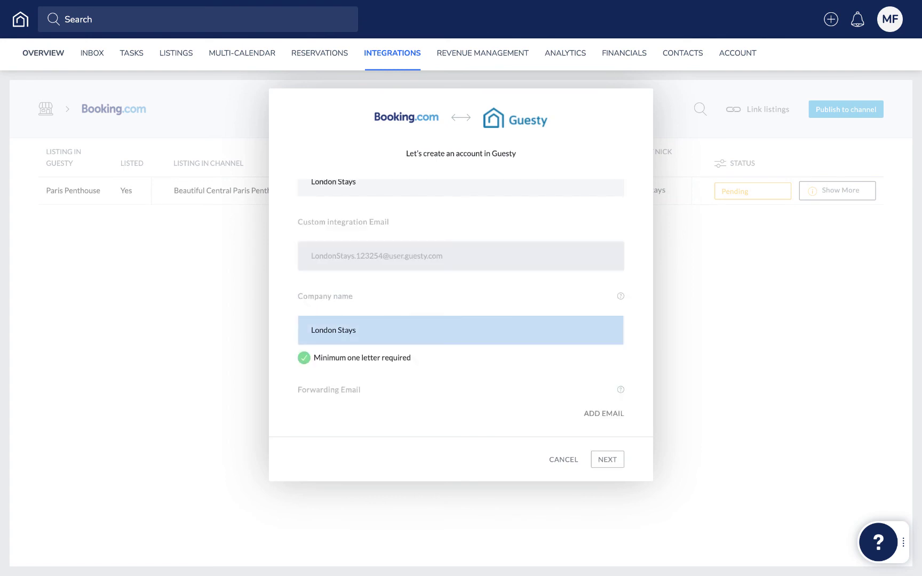
pyautogui.press('Tab')
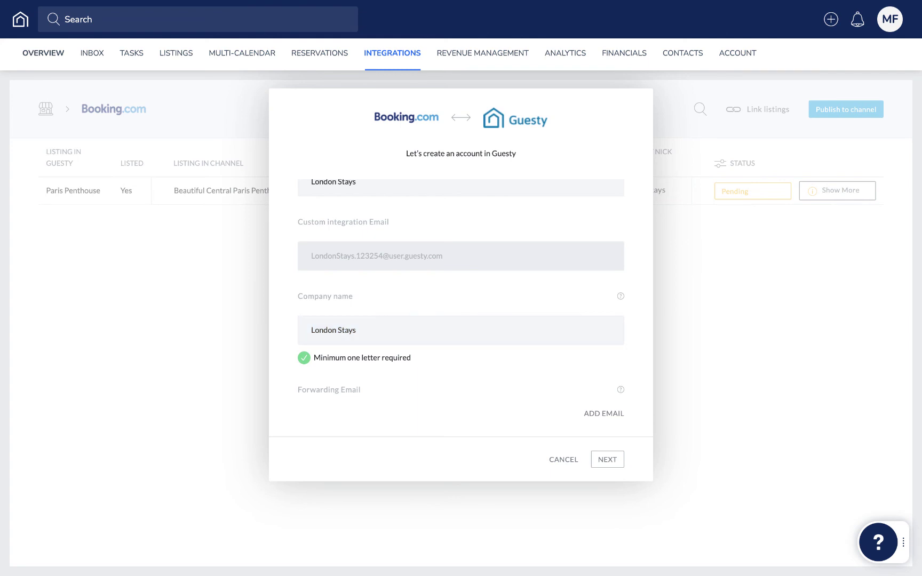
pyautogui.click(618, 421)
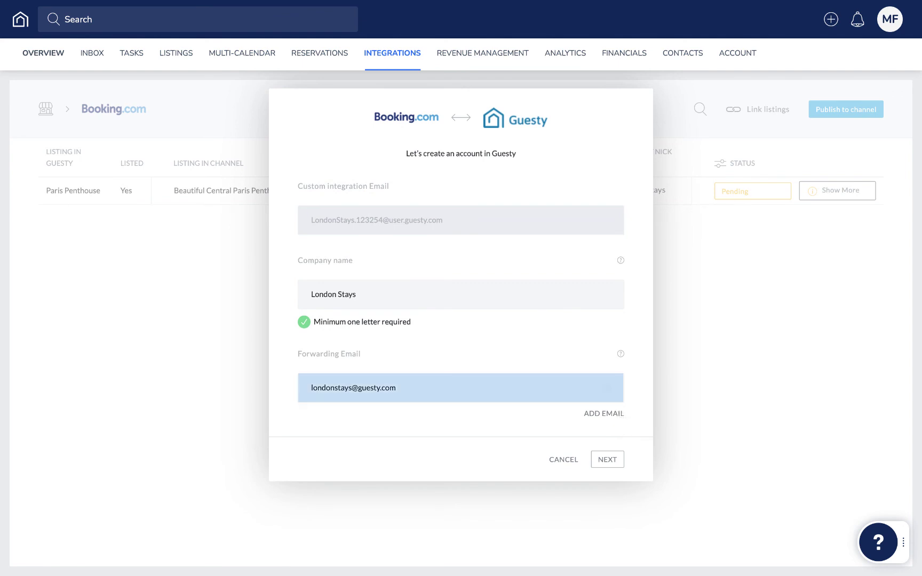
pyautogui.click(606, 460)
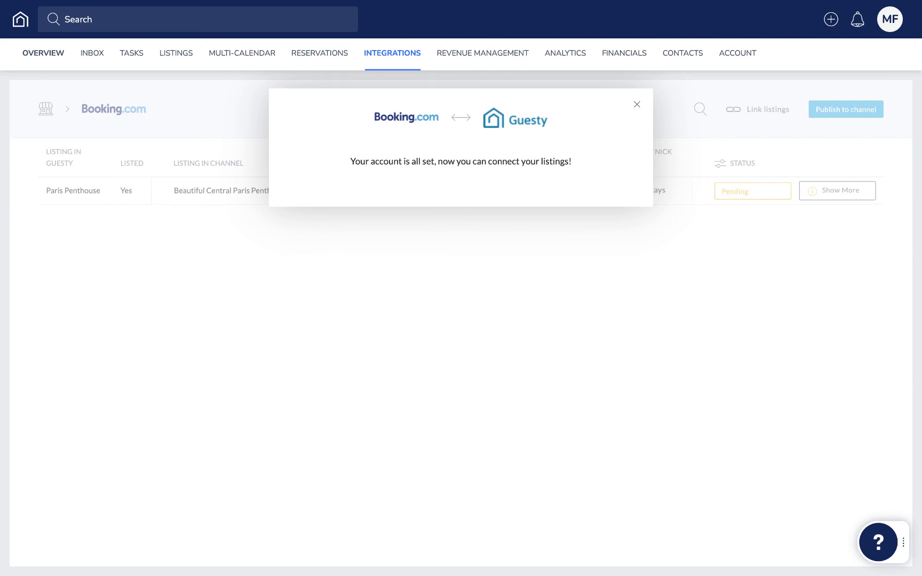
# Dismiss the confirmation and restart account creation, answering that no legal entity ID exists
pyautogui.click(638, 107)
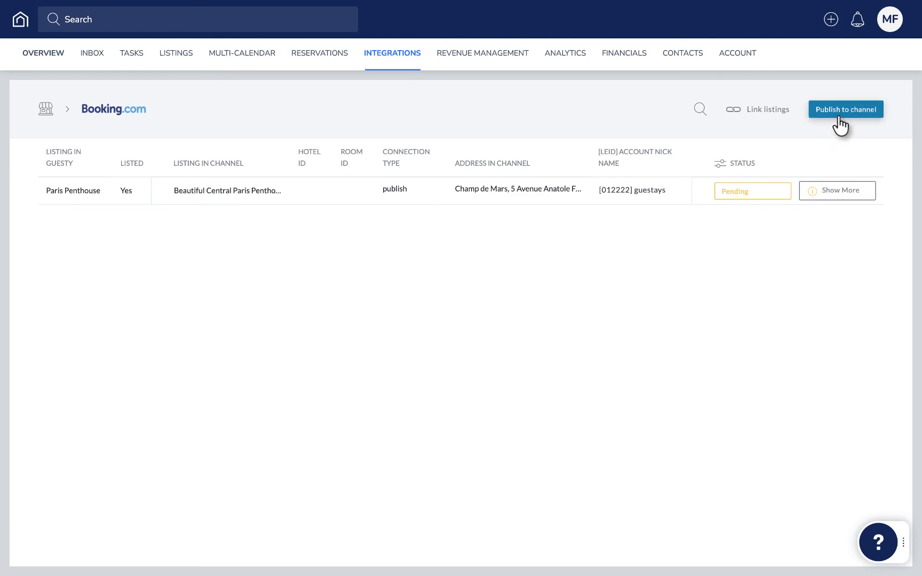
pyautogui.click(842, 115)
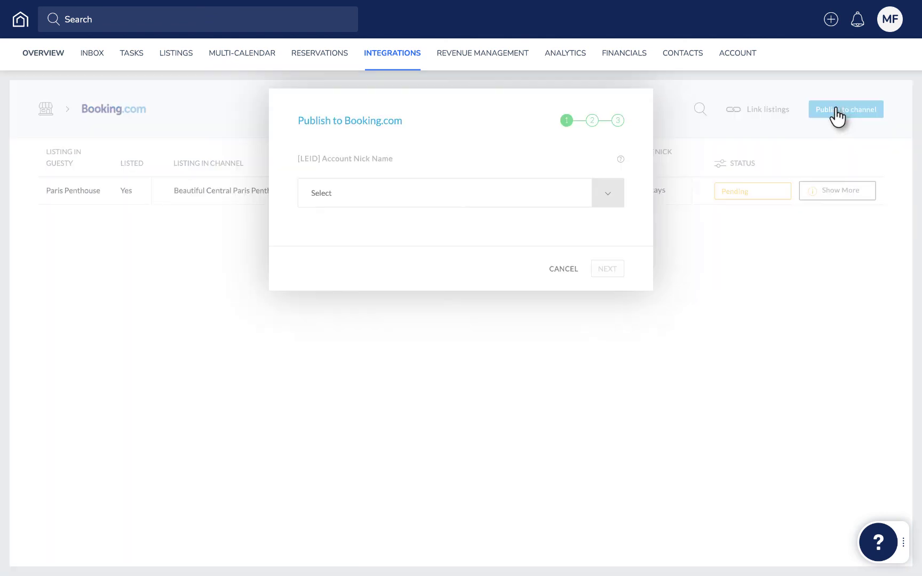
pyautogui.click(611, 193)
pyautogui.click(371, 296)
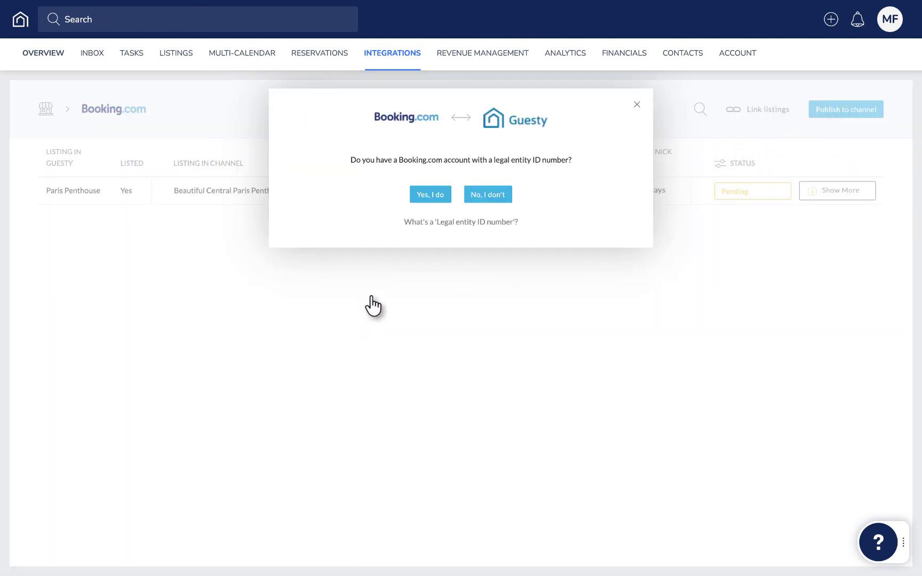
pyautogui.click(481, 198)
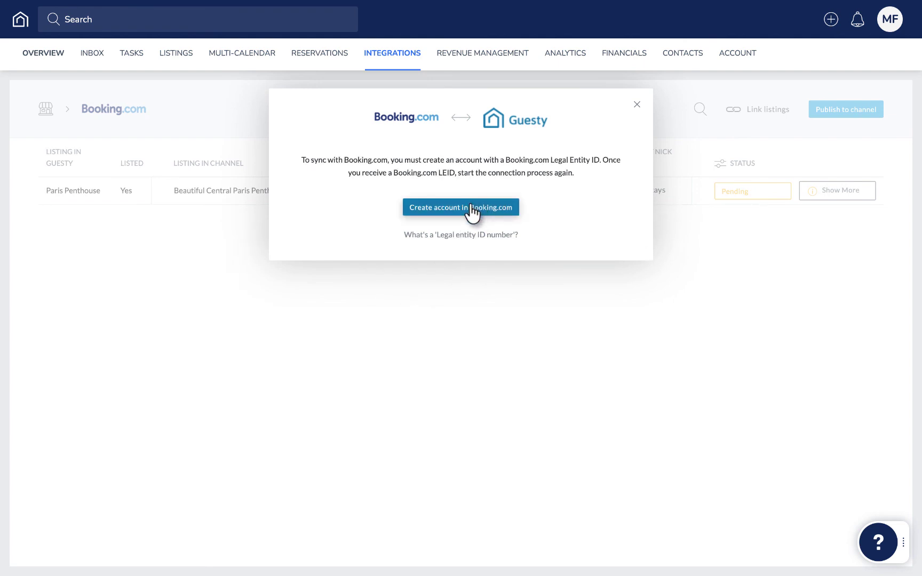
# Follow the 'Create account in Booking.com' link to the partner sign-up form
pyautogui.click(472, 213)
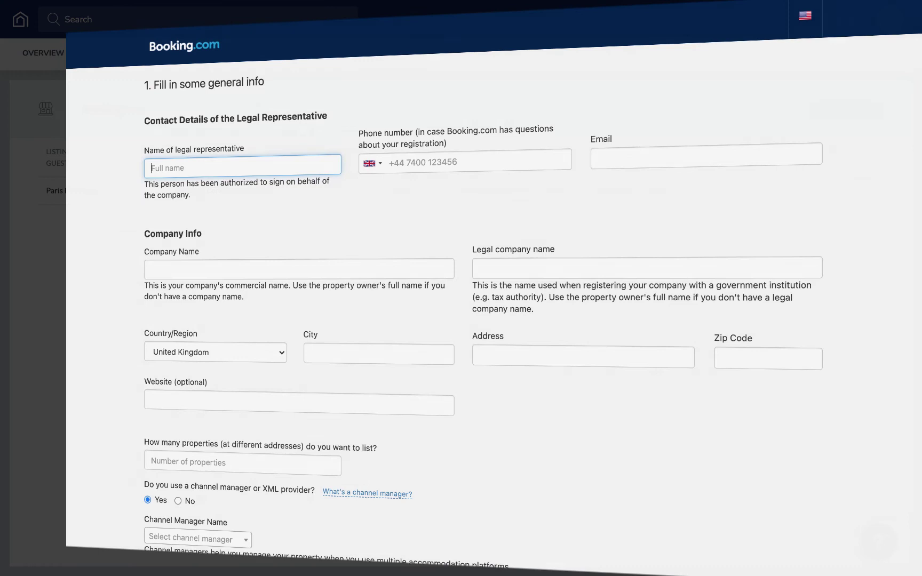